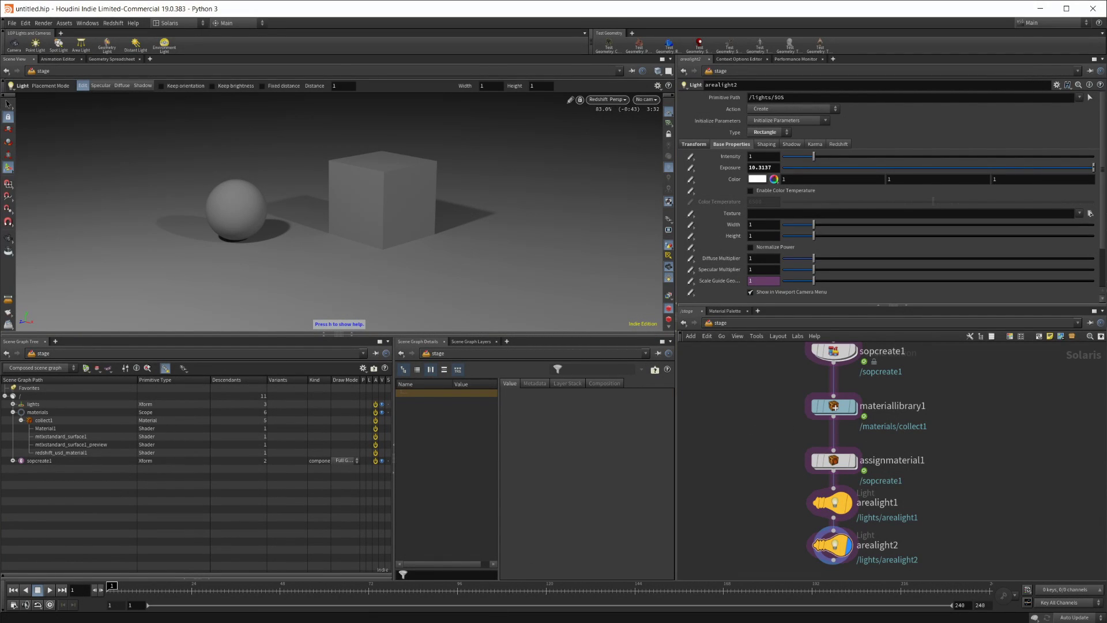
Open the Redshift Forums Customer 3.0 Builds announcements, where Version 3.0.59 is the newest release.
{"action": "key", "text": "alt+Tab"}
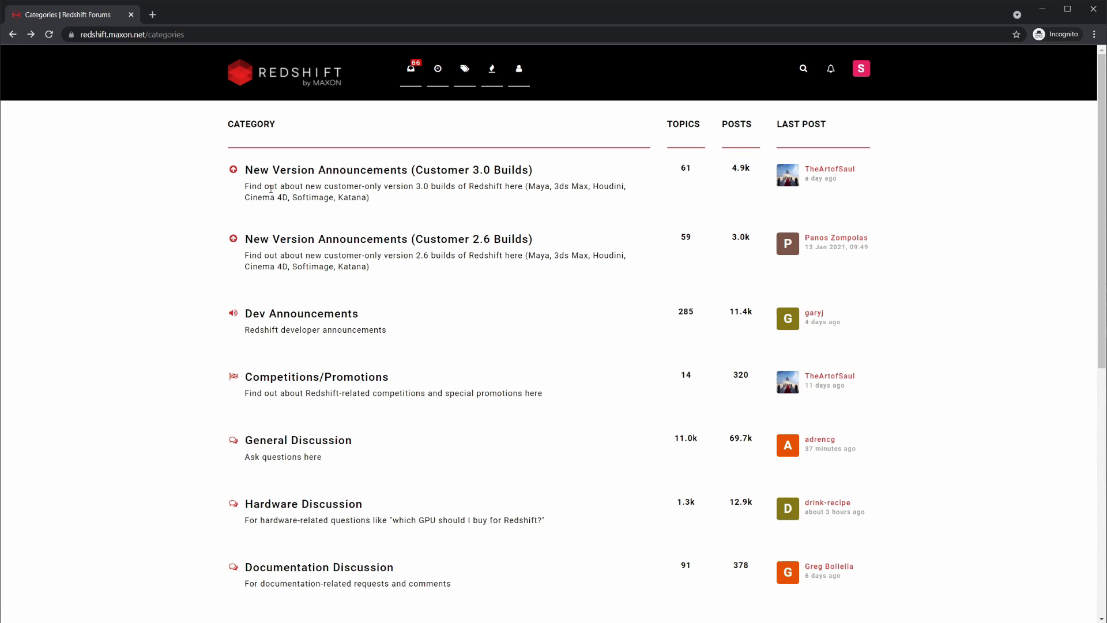
{"action": "left_click", "coordinate": [327, 170]}
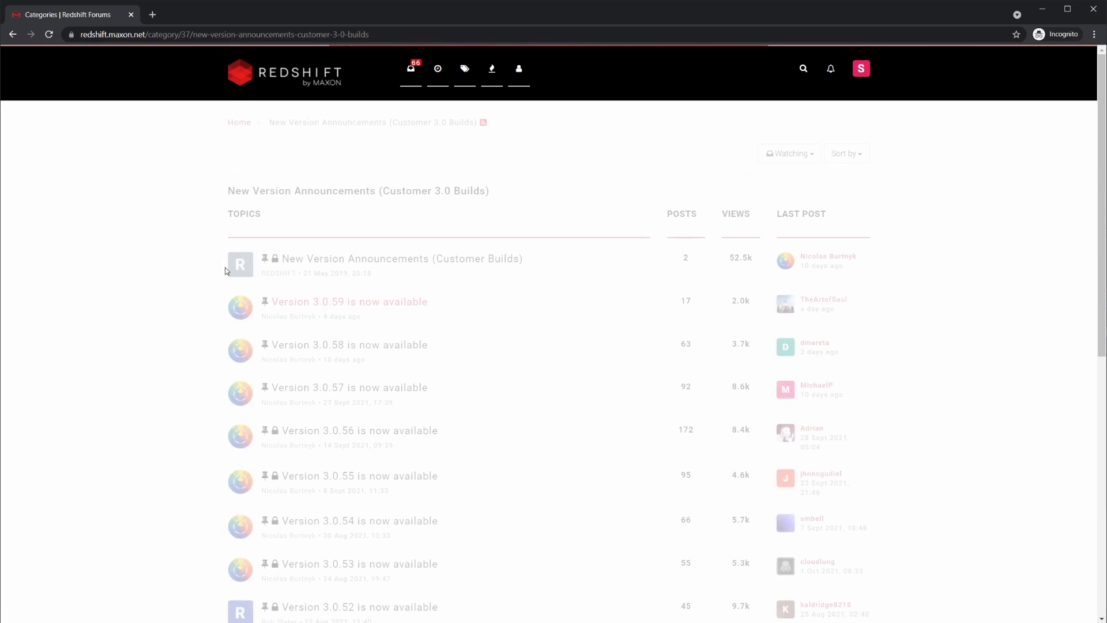
{"action": "left_click", "coordinate": [13, 34]}
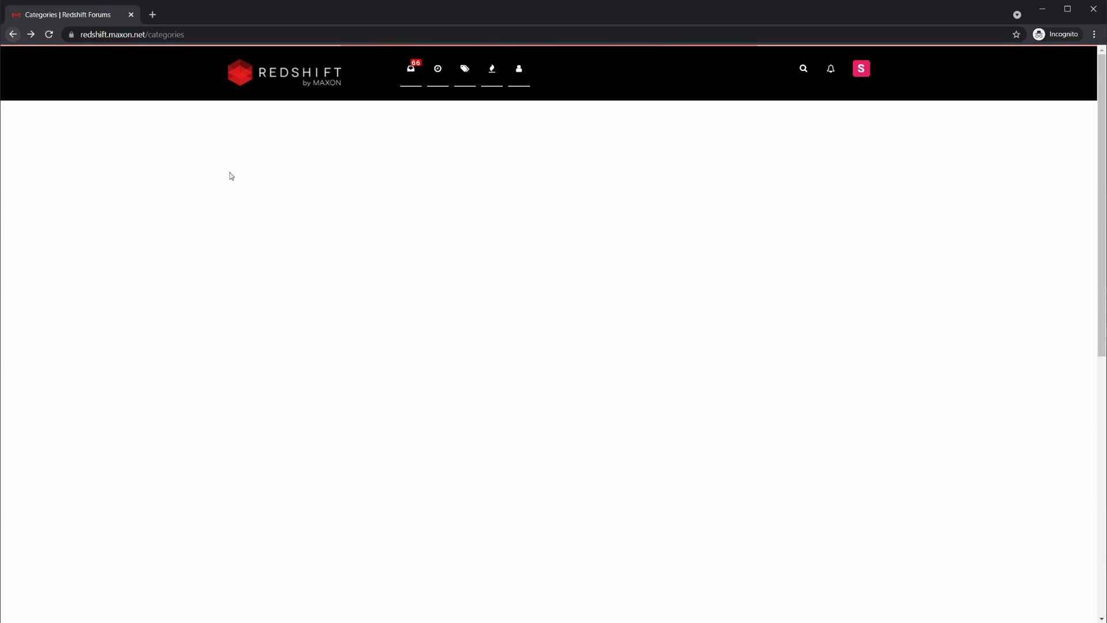
{"action": "left_click", "coordinate": [258, 234]}
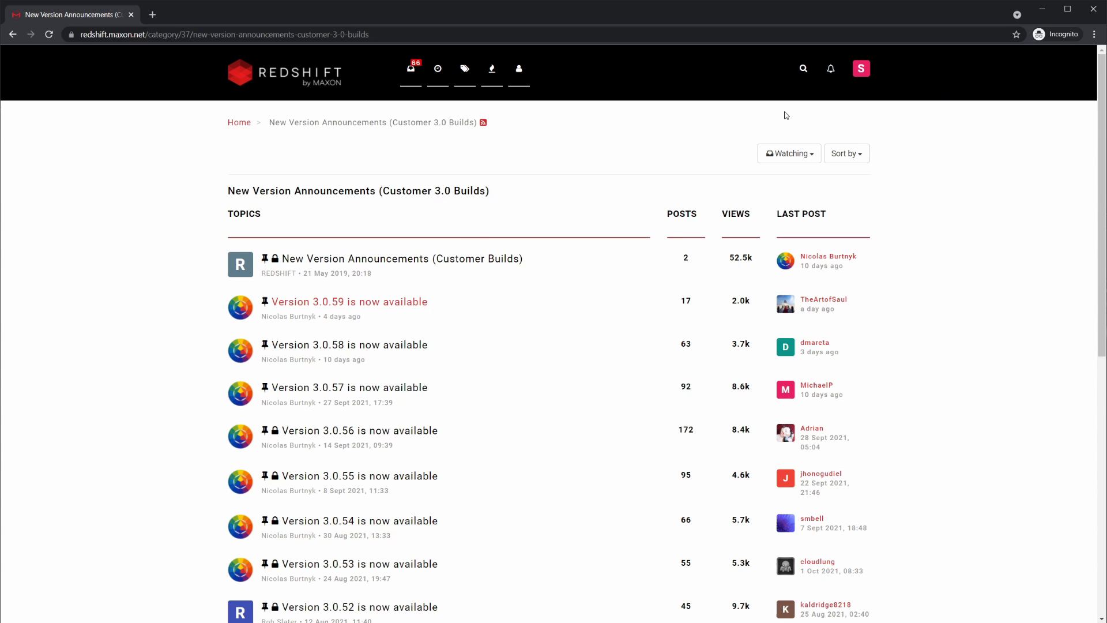
Minimize the browser and move the Documents\houdini19.0 folder over the viewport, showing houdini.env.
{"action": "left_click", "coordinate": [1042, 9]}
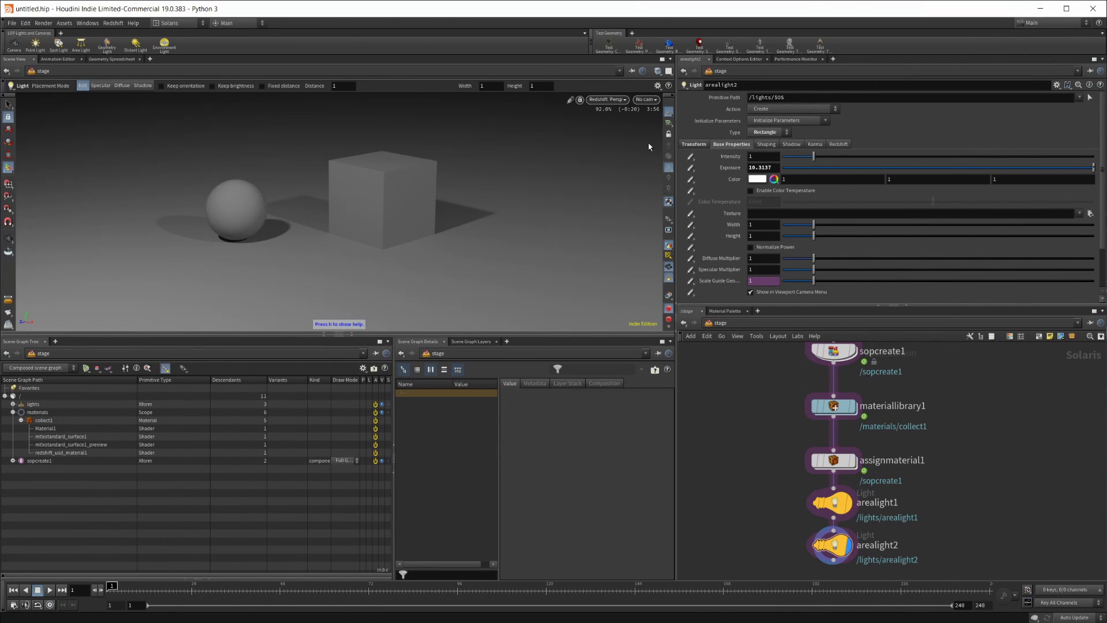
{"action": "key", "text": "alt+Tab"}
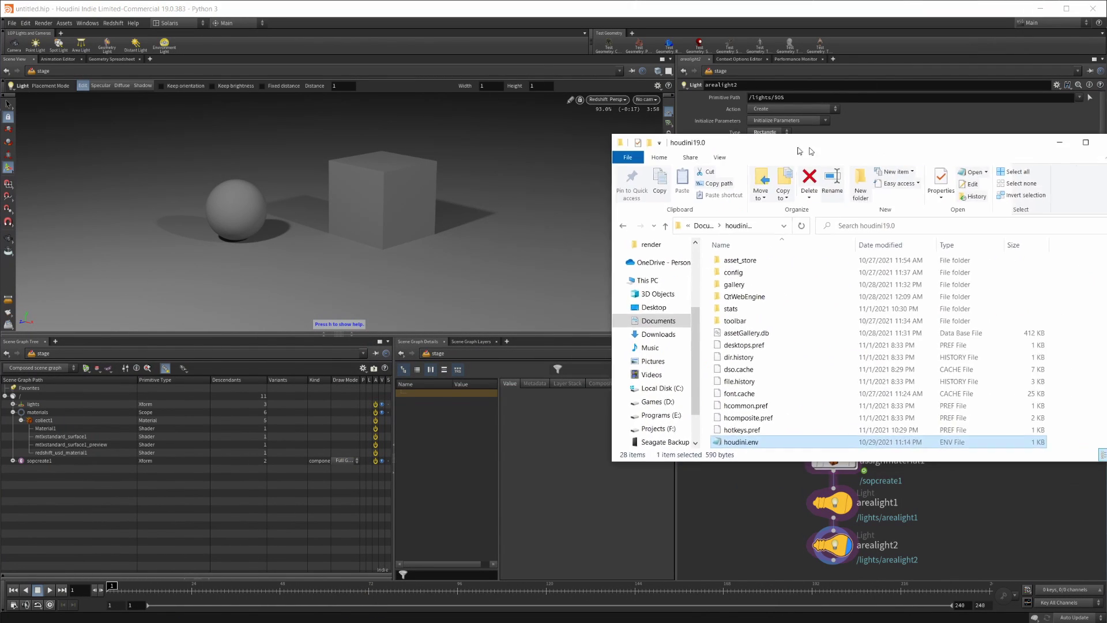
{"action": "left_click_drag", "start_coordinate": [718, 137], "coordinate": [445, 156]}
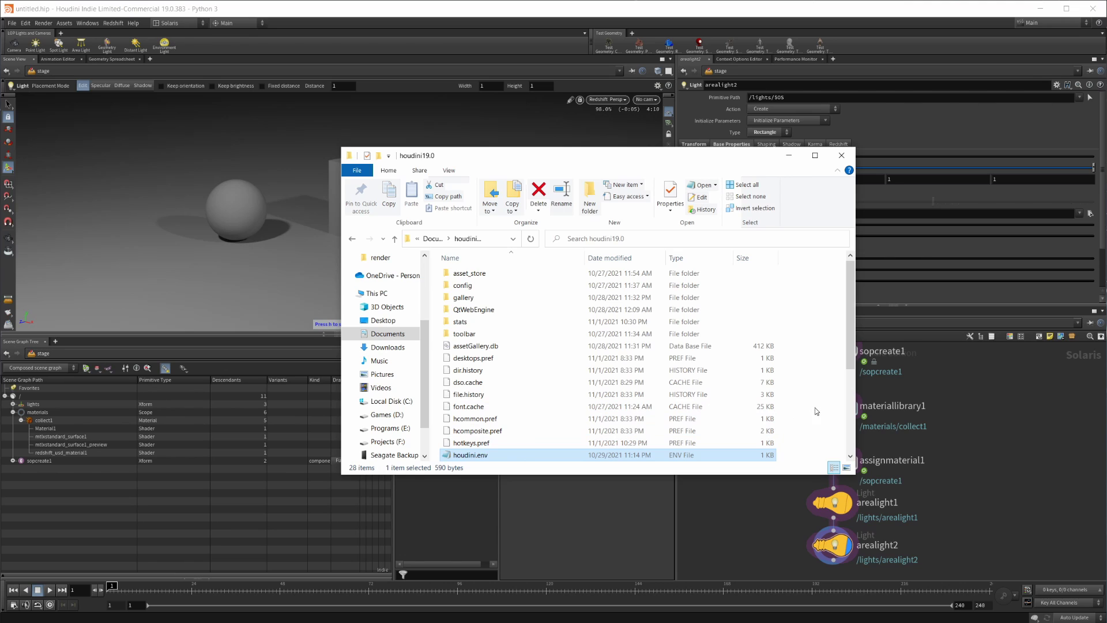
{"action": "scroll", "coordinate": [808, 441], "scroll_direction": "down", "scroll_amount": 3}
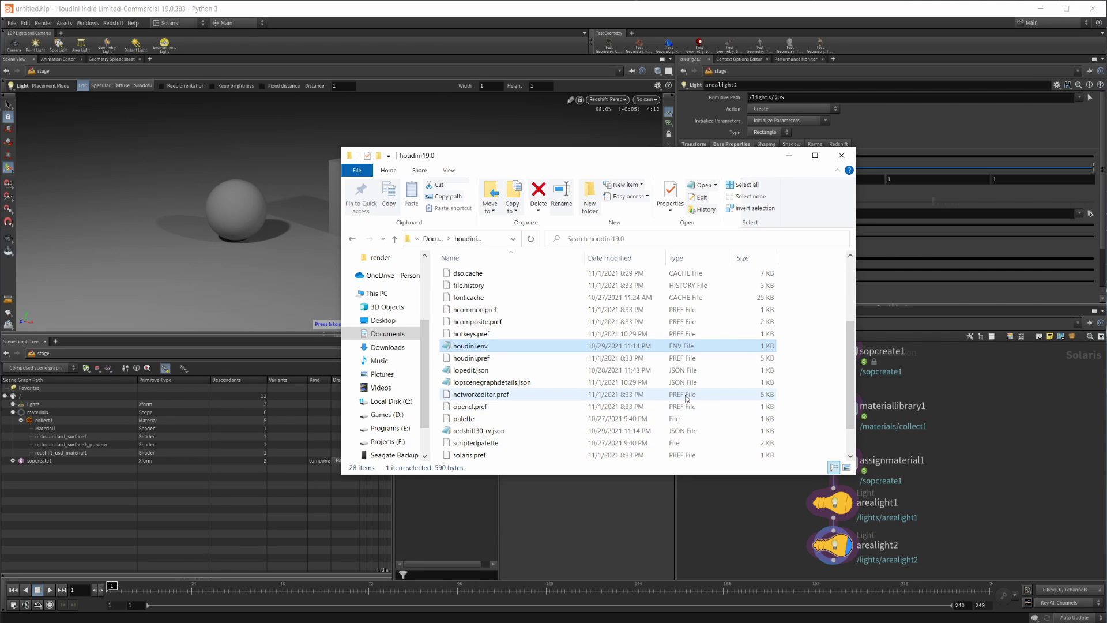
{"action": "scroll", "coordinate": [480, 398], "scroll_direction": "up", "scroll_amount": 1}
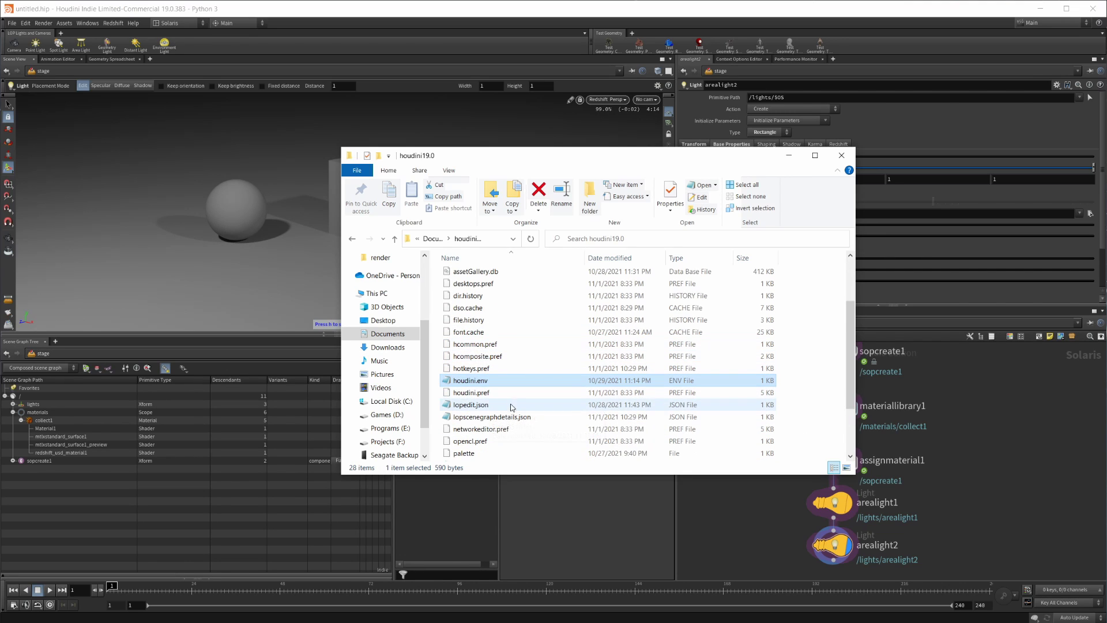
{"action": "scroll", "coordinate": [493, 399], "scroll_direction": "up", "scroll_amount": 1}
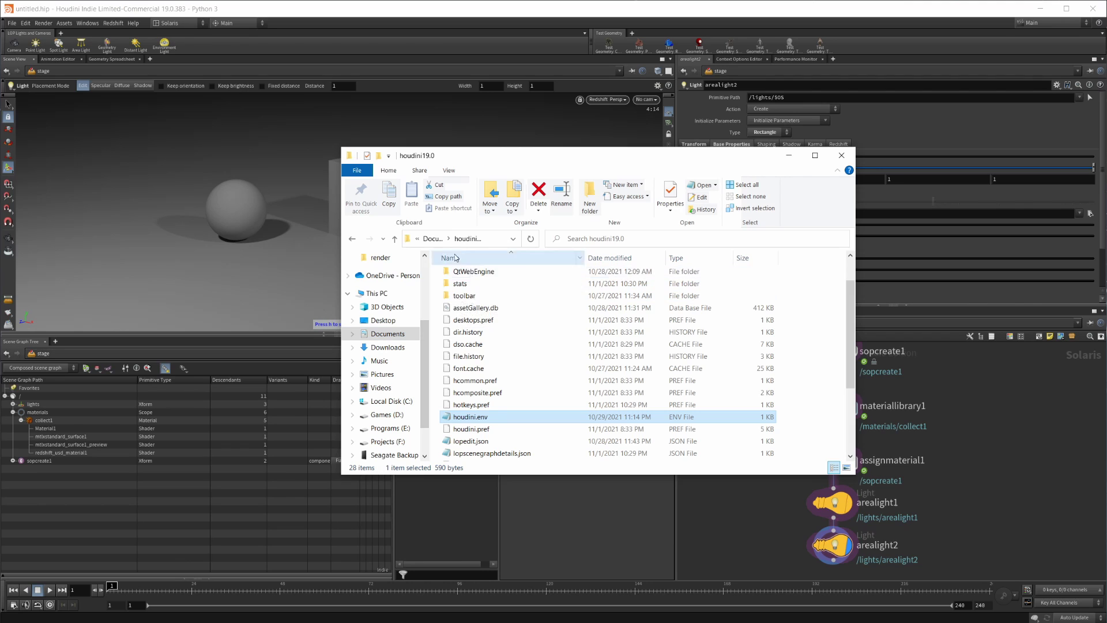
Open houdini.env in Notepad and highlight the three existing Redshift setting lines.
{"action": "double_click", "coordinate": [493, 418]}
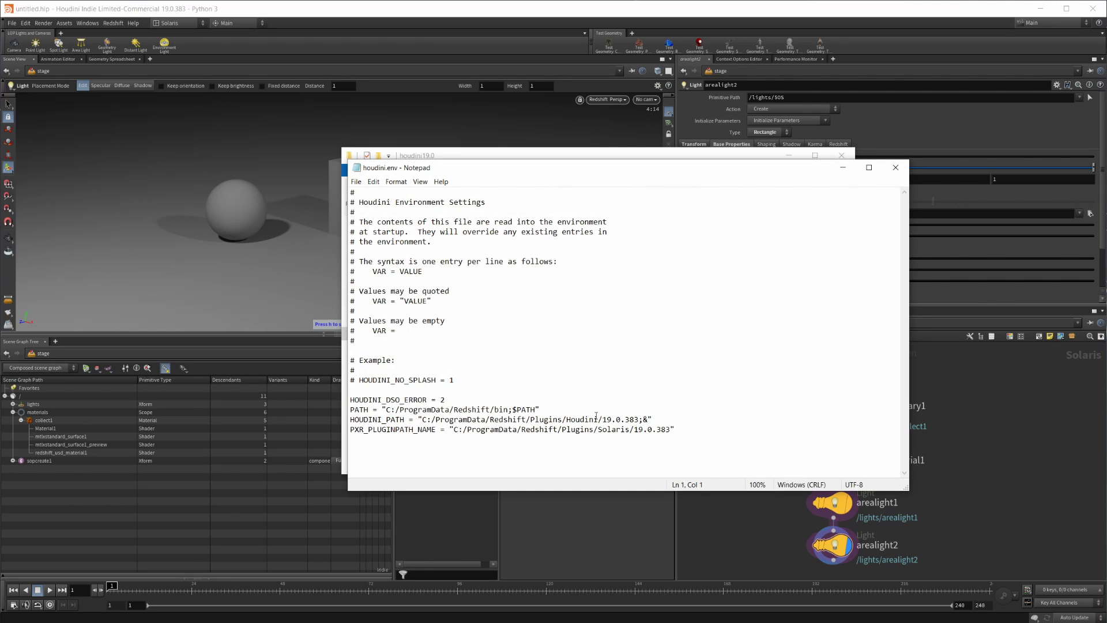
{"action": "left_click", "coordinate": [655, 417]}
{"action": "left_click_drag", "start_coordinate": [655, 418], "coordinate": [348, 399]}
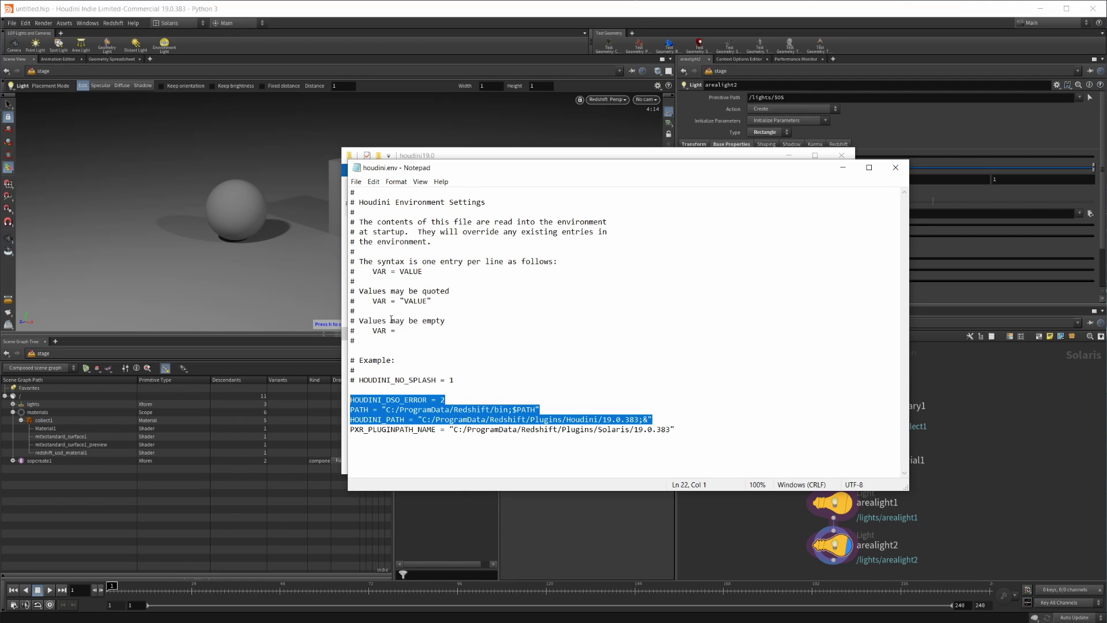
{"action": "left_click", "coordinate": [691, 430]}
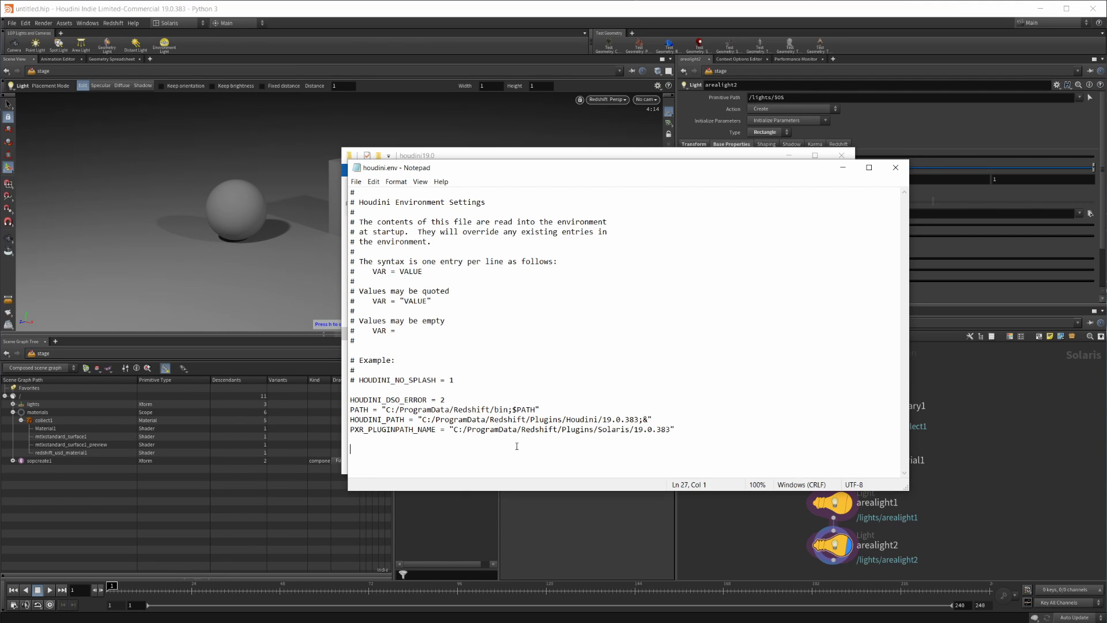
Review the PXR_PLUGINPATH_NAME line's Redshift Solaris plugin path ending in 19.0.383, then minimize Notepad.
{"action": "left_click_drag", "start_coordinate": [675, 429], "coordinate": [351, 430]}
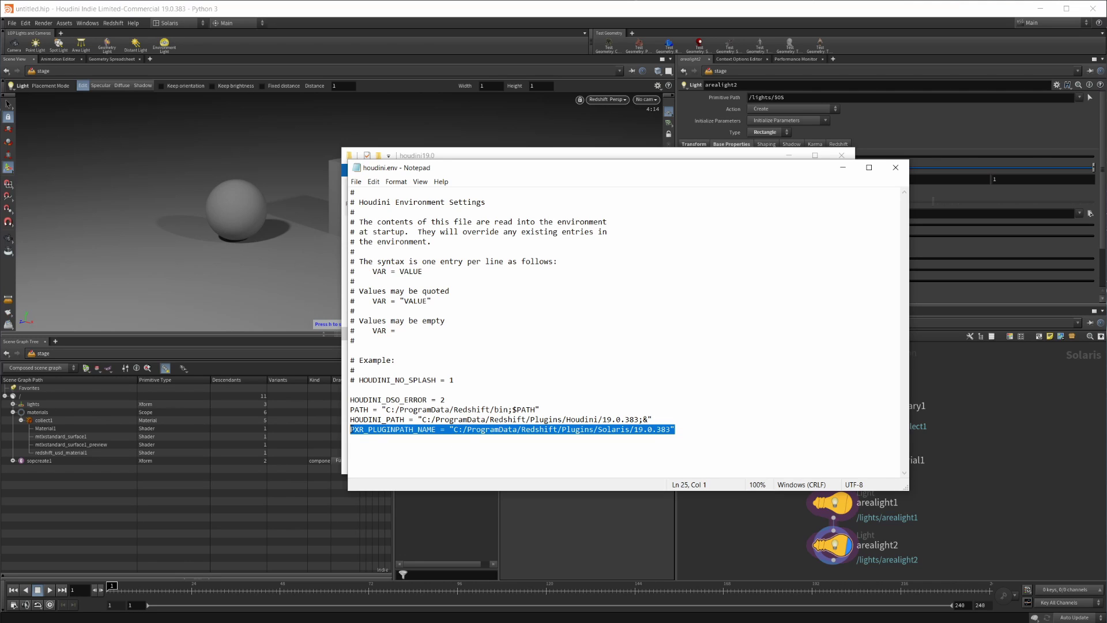
{"action": "left_click", "coordinate": [393, 430]}
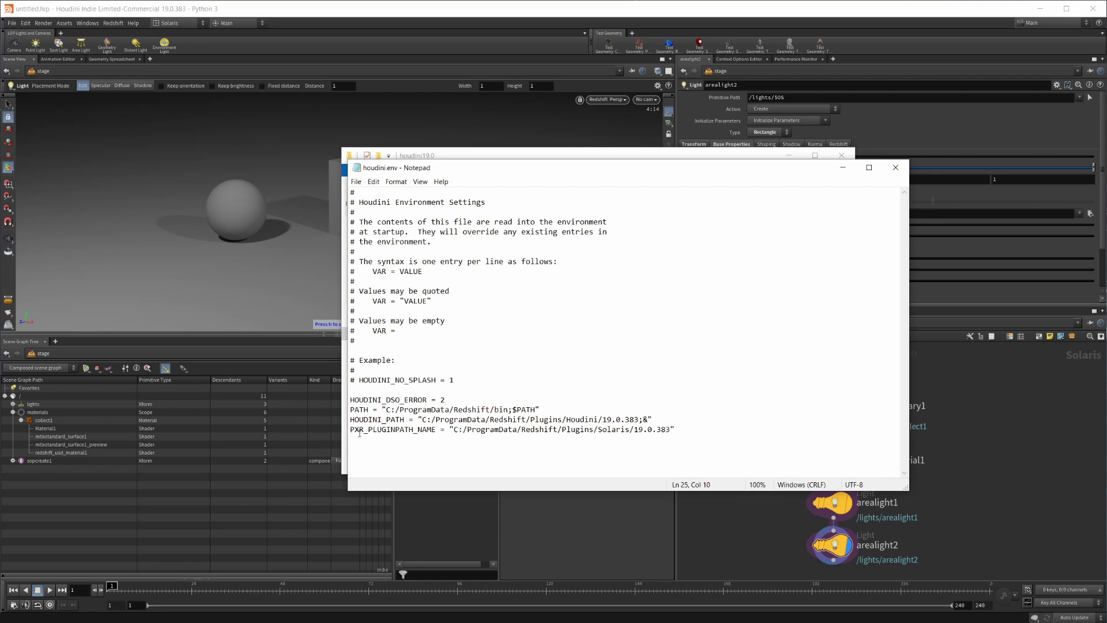
{"action": "left_click_drag", "start_coordinate": [351, 430], "coordinate": [436, 429]}
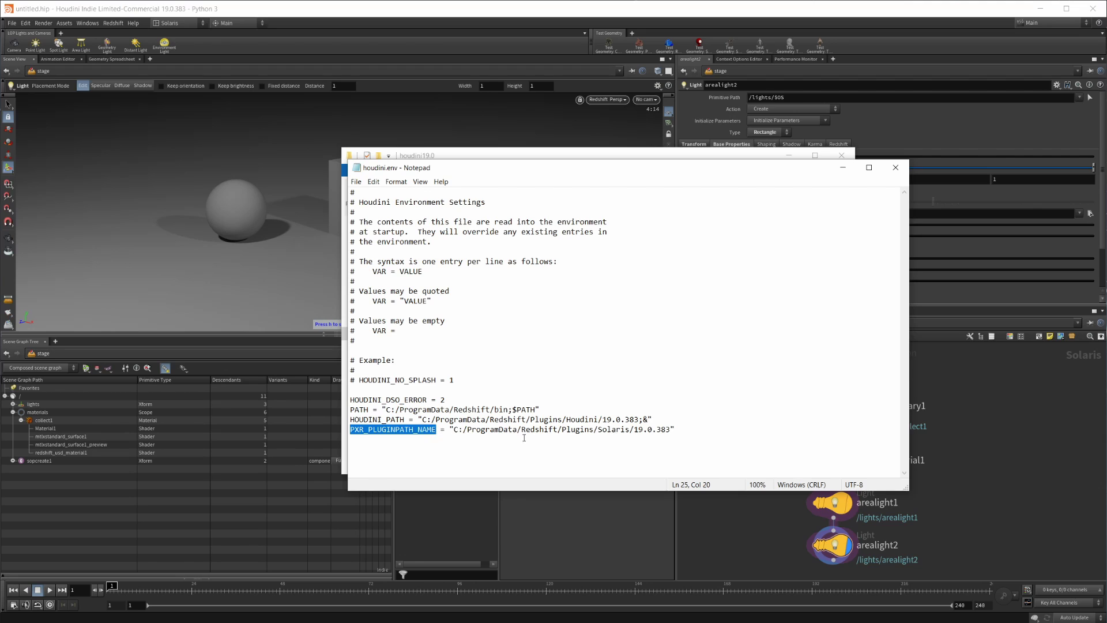
{"action": "left_click_drag", "start_coordinate": [359, 430], "coordinate": [670, 431]}
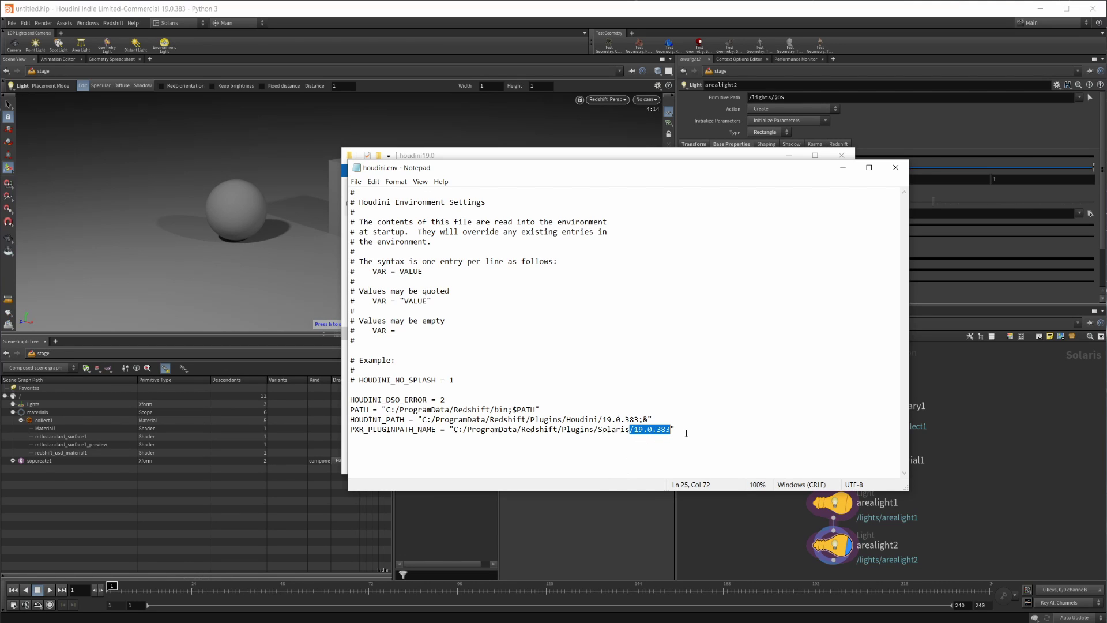
{"action": "left_click_drag", "start_coordinate": [670, 430], "coordinate": [635, 431]}
{"action": "left_click", "coordinate": [671, 439]}
{"action": "left_click_drag", "start_coordinate": [672, 430], "coordinate": [635, 432]}
{"action": "left_click", "coordinate": [693, 426]}
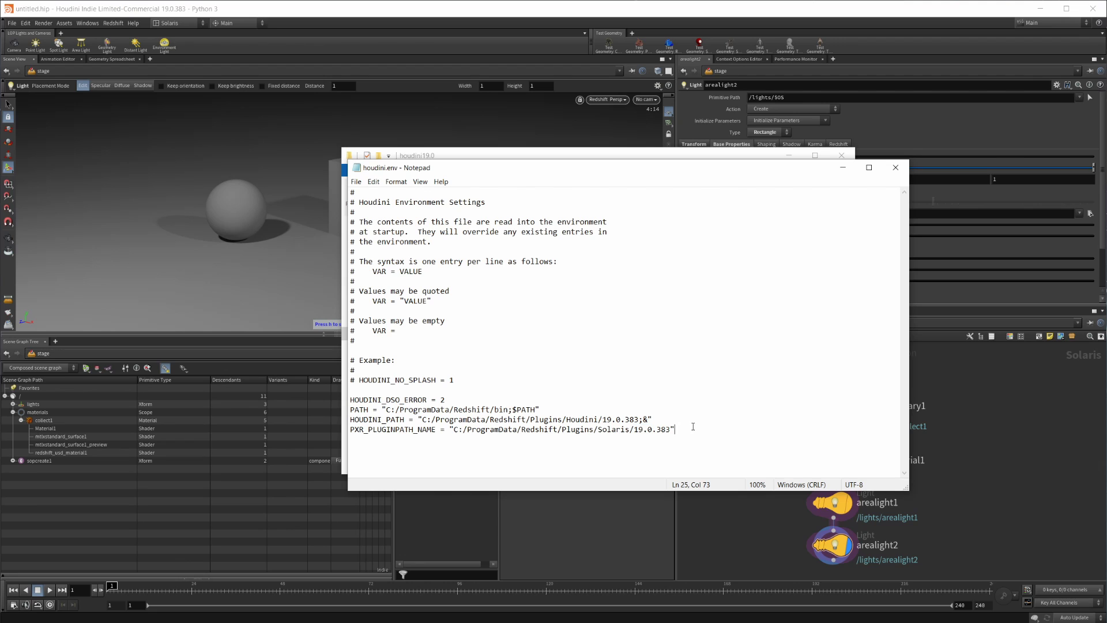
{"action": "left_click", "coordinate": [843, 167]}
Minimize Explorer and switch the viewport renderer to Houdini GL, then Karma, then Redshift.
{"action": "left_click", "coordinate": [789, 154]}
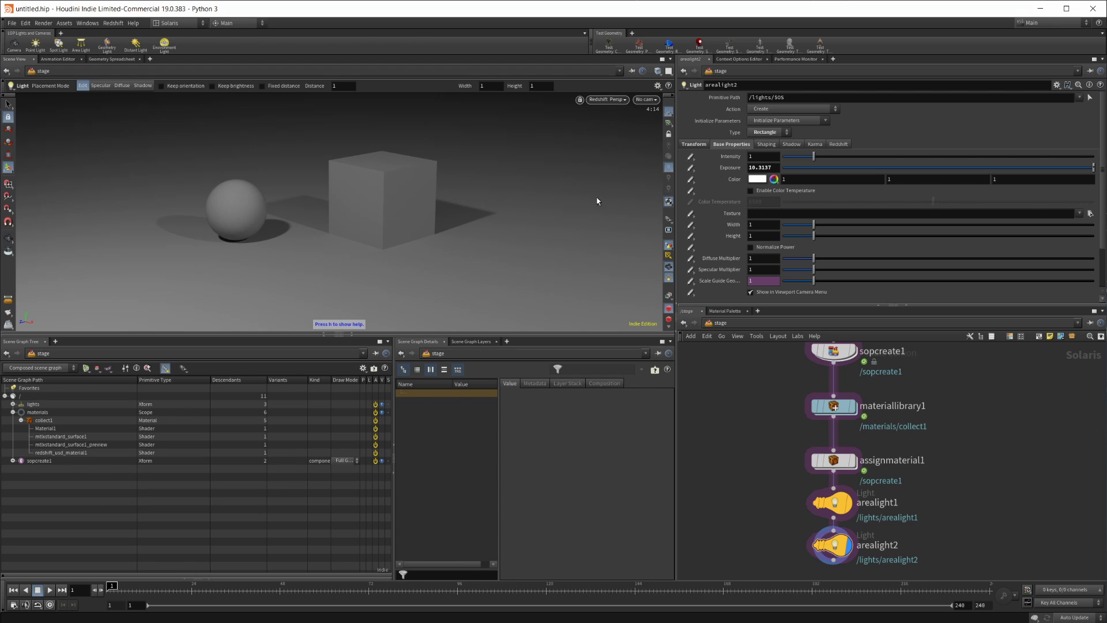
{"action": "left_click", "coordinate": [620, 102]}
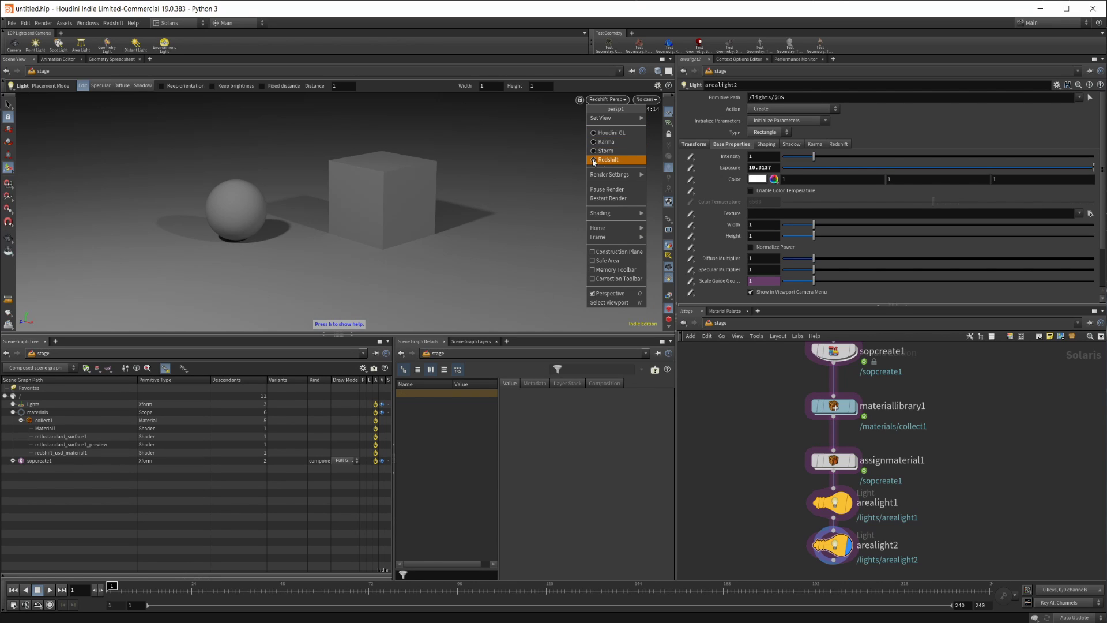
{"action": "left_click", "coordinate": [620, 134]}
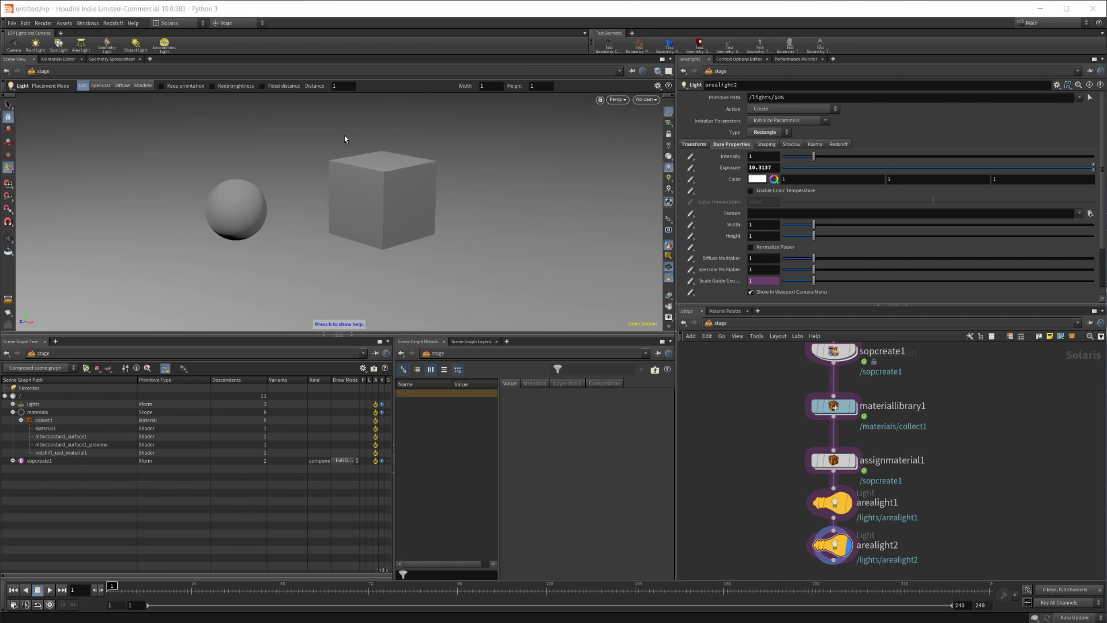
{"action": "left_click", "coordinate": [621, 102]}
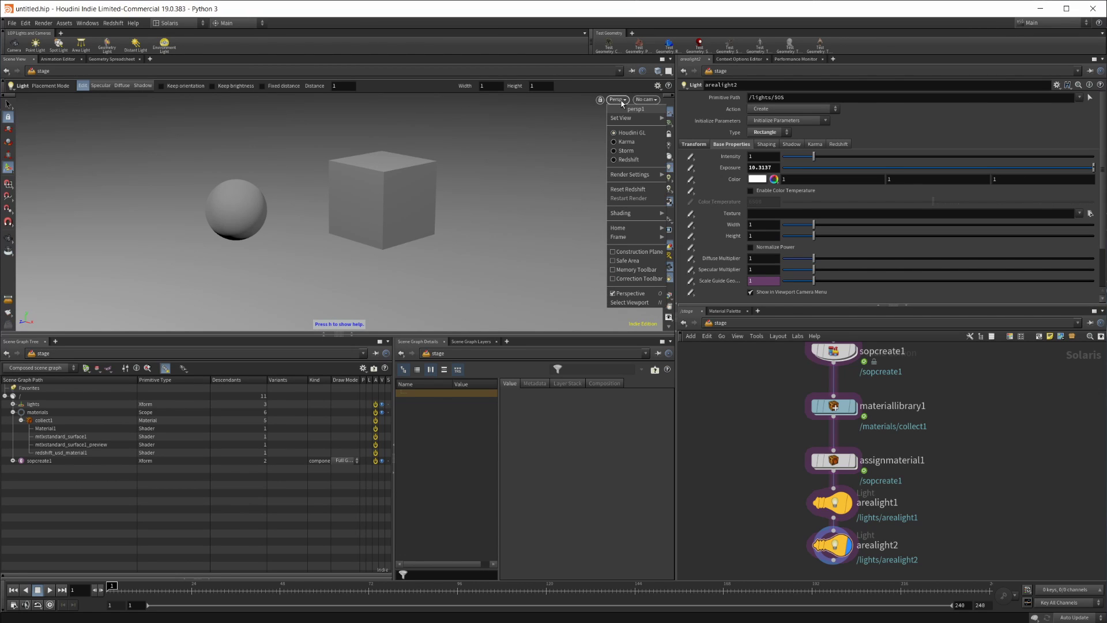
{"action": "left_click", "coordinate": [626, 141]}
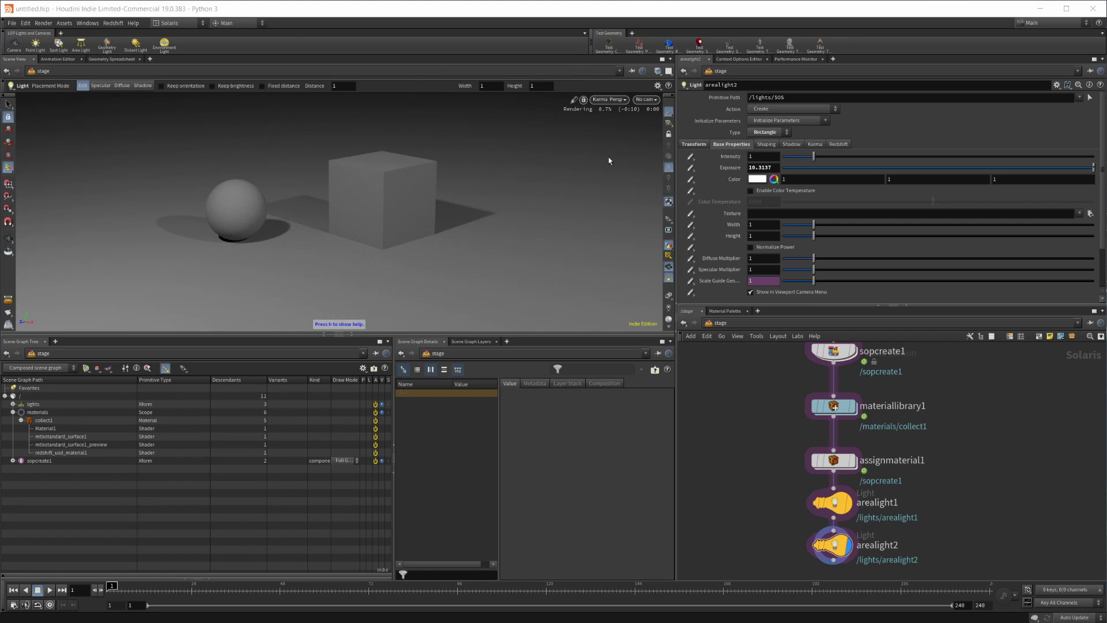
{"action": "left_click", "coordinate": [609, 99]}
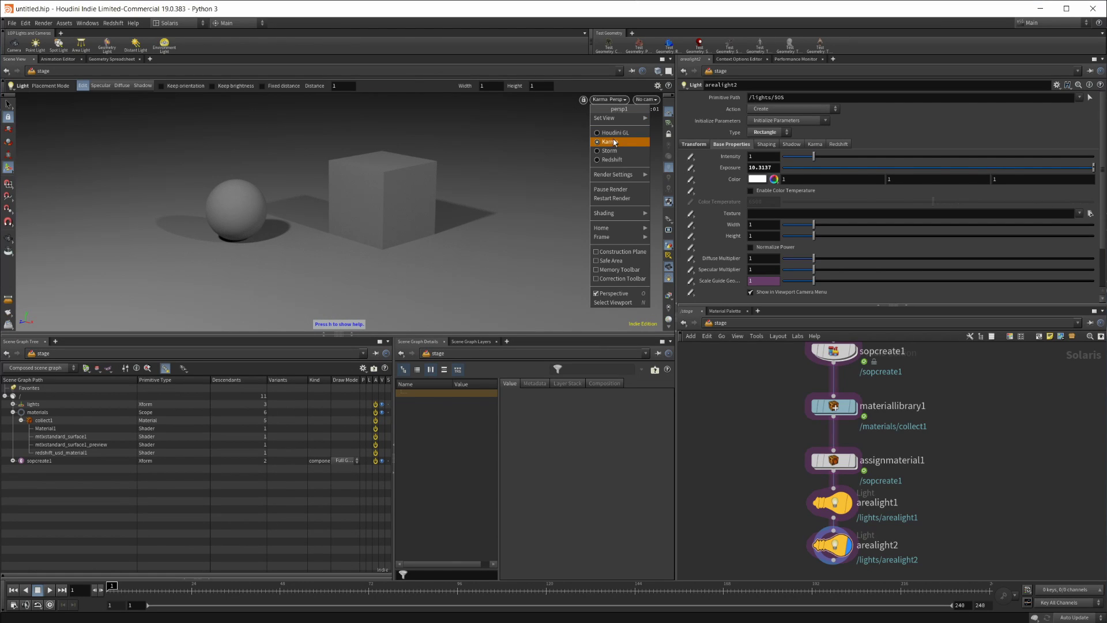
{"action": "left_click", "coordinate": [612, 159]}
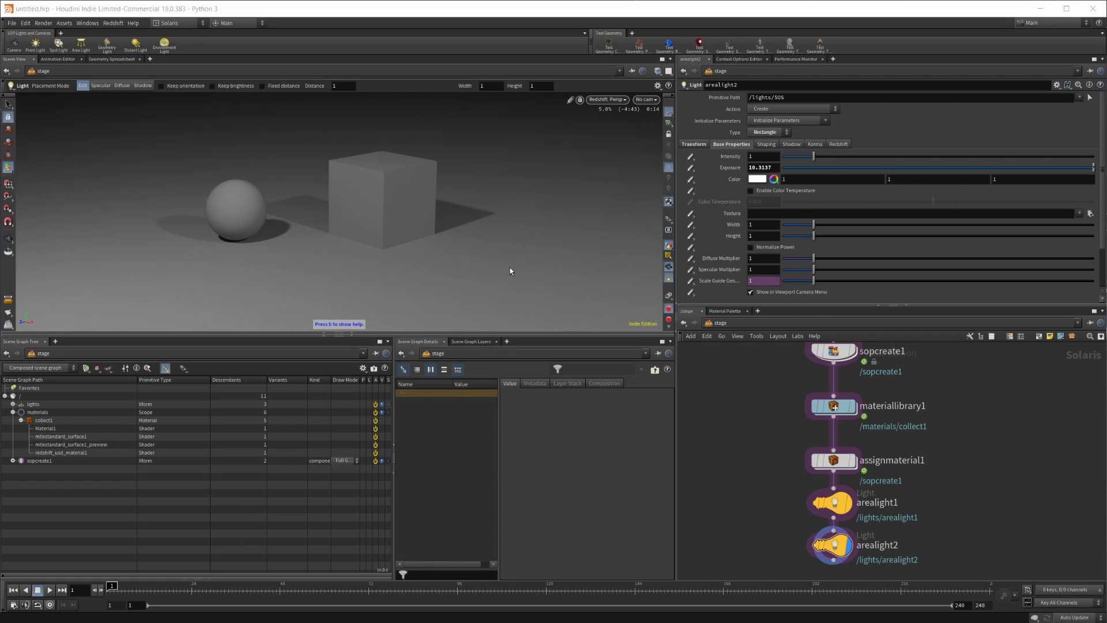
Collapse and select collect1 in the Scene Graph Tree, then switch the viewport renderer to Karma.
{"action": "left_click", "coordinate": [22, 421]}
{"action": "left_click", "coordinate": [58, 421]}
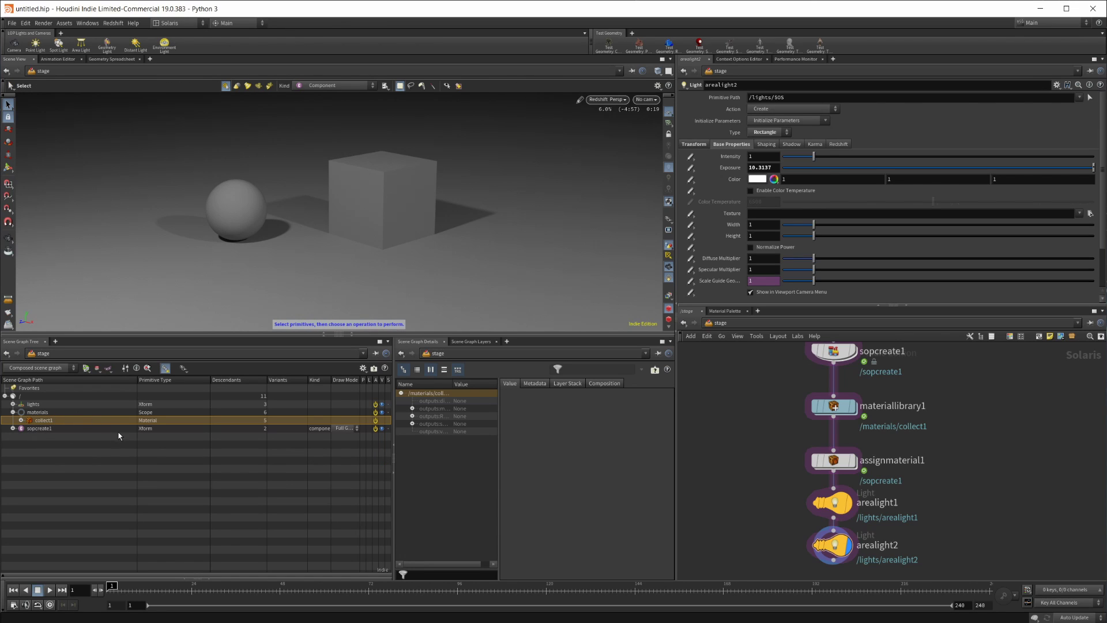
{"action": "left_click", "coordinate": [610, 99]}
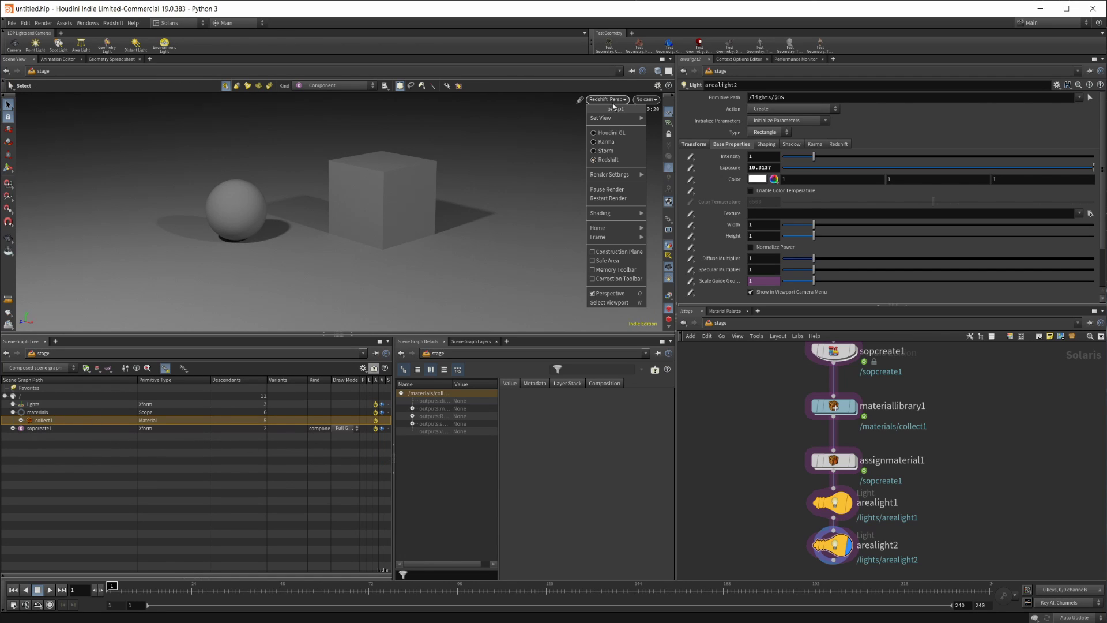
{"action": "left_click", "coordinate": [615, 142]}
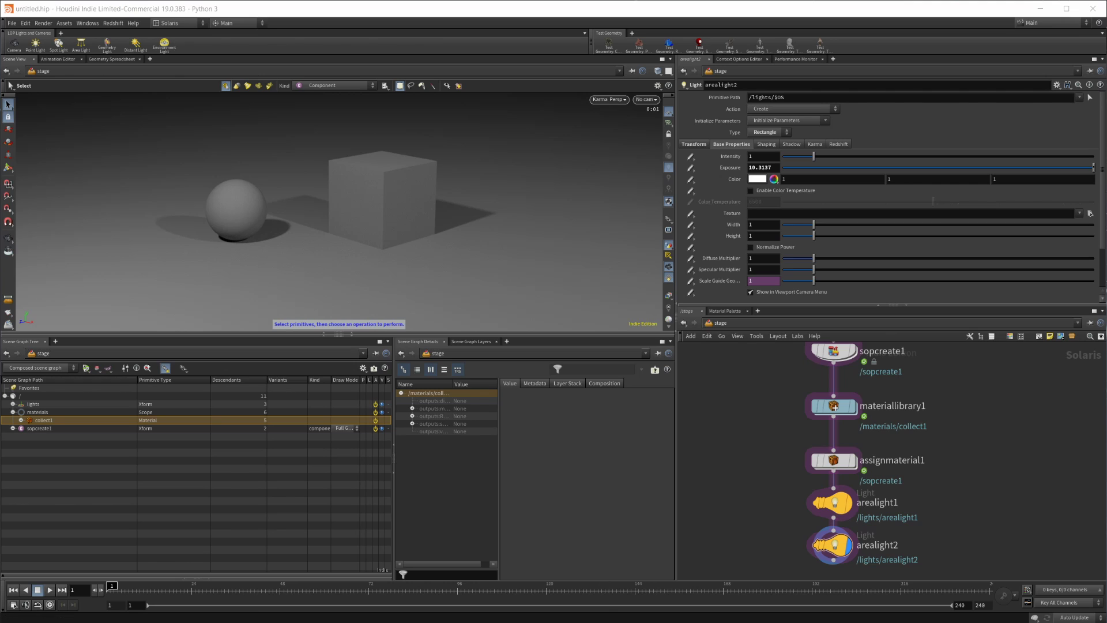
{"action": "left_click", "coordinate": [552, 620]}
{"action": "left_click_drag", "start_coordinate": [353, 432], "coordinate": [414, 437]}
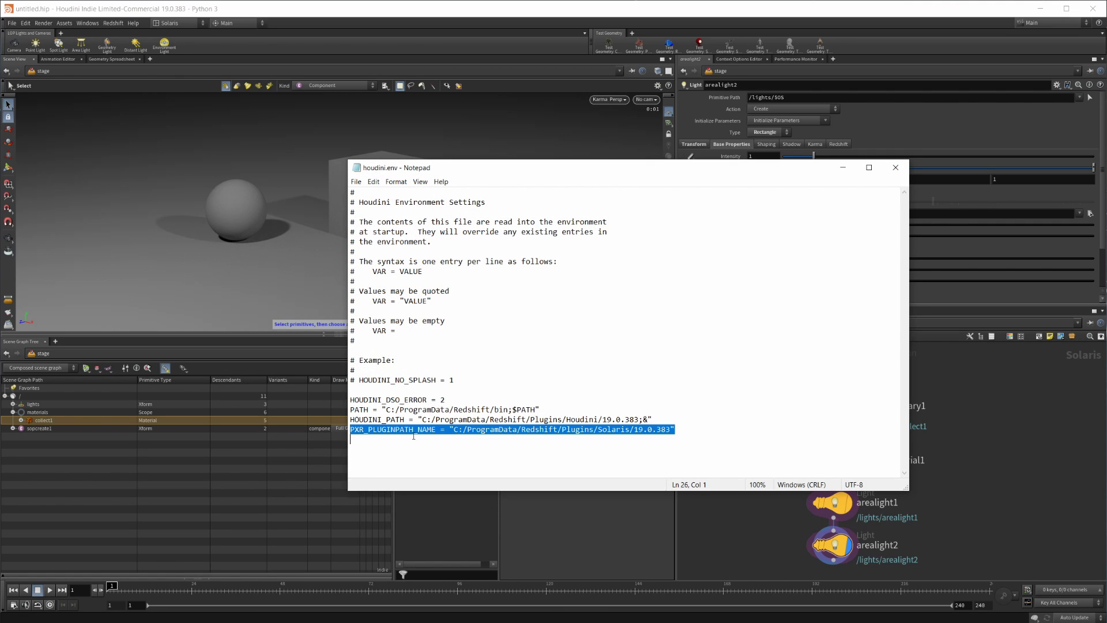
{"action": "left_click", "coordinate": [673, 429]}
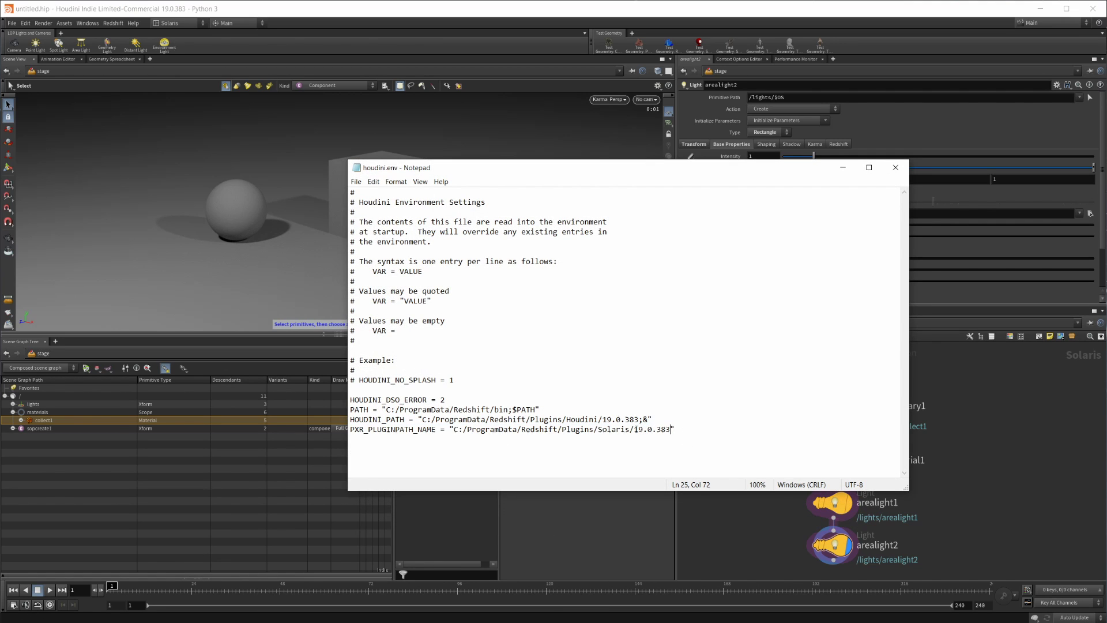
{"action": "left_click_drag", "start_coordinate": [636, 430], "coordinate": [672, 430]}
{"action": "left_click", "coordinate": [843, 167]}
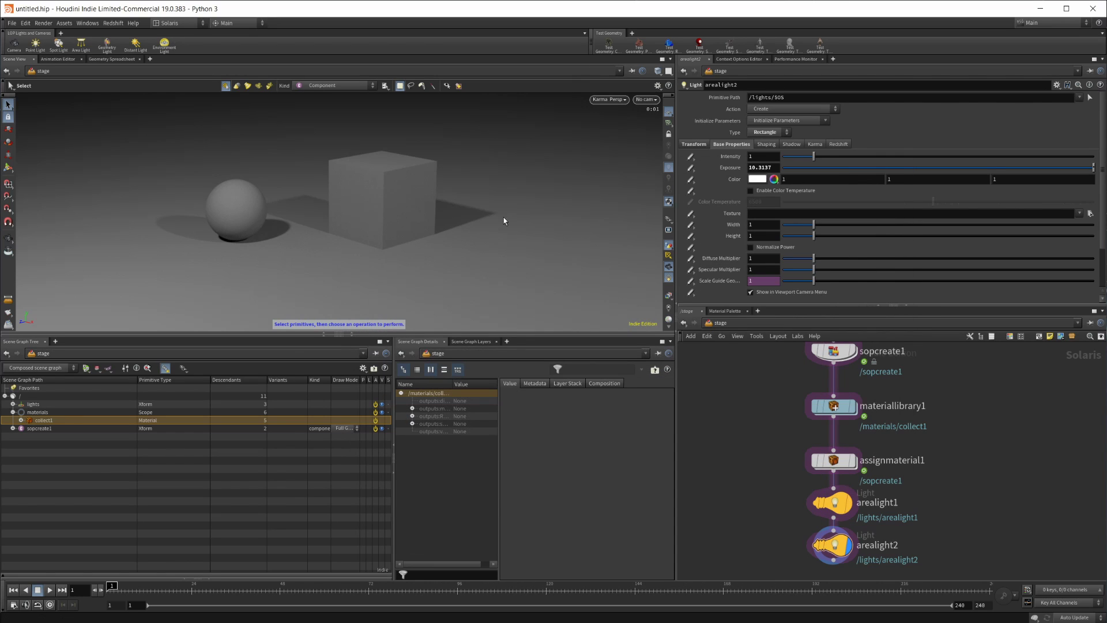